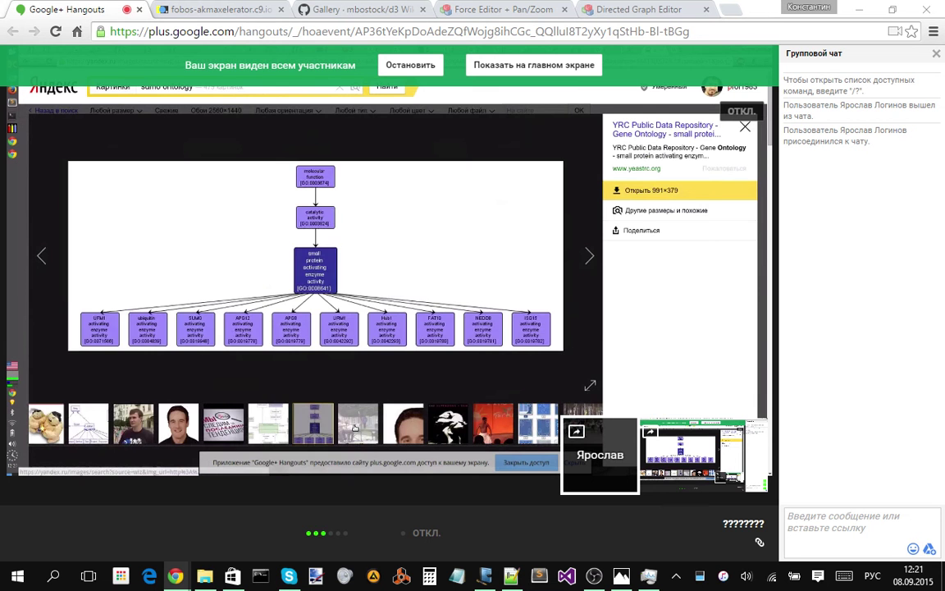
Browse through the image search results for "sumo ontology".
click(354, 427)
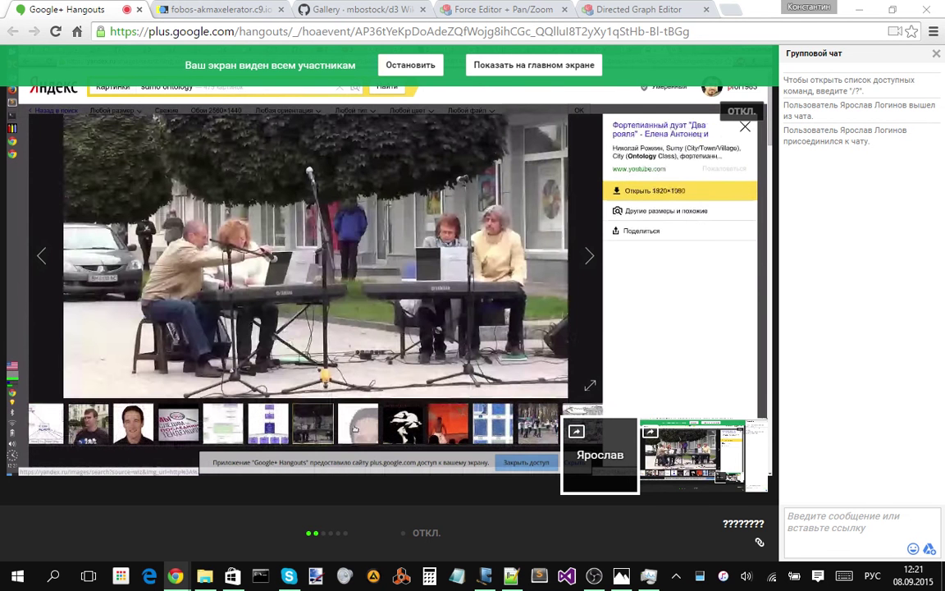
click(354, 427)
click(355, 428)
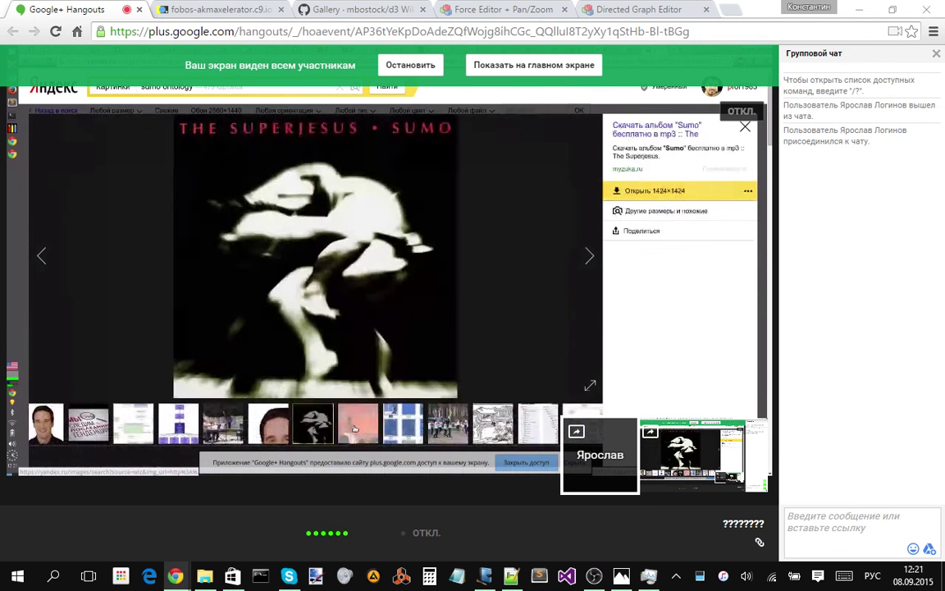
click(355, 427)
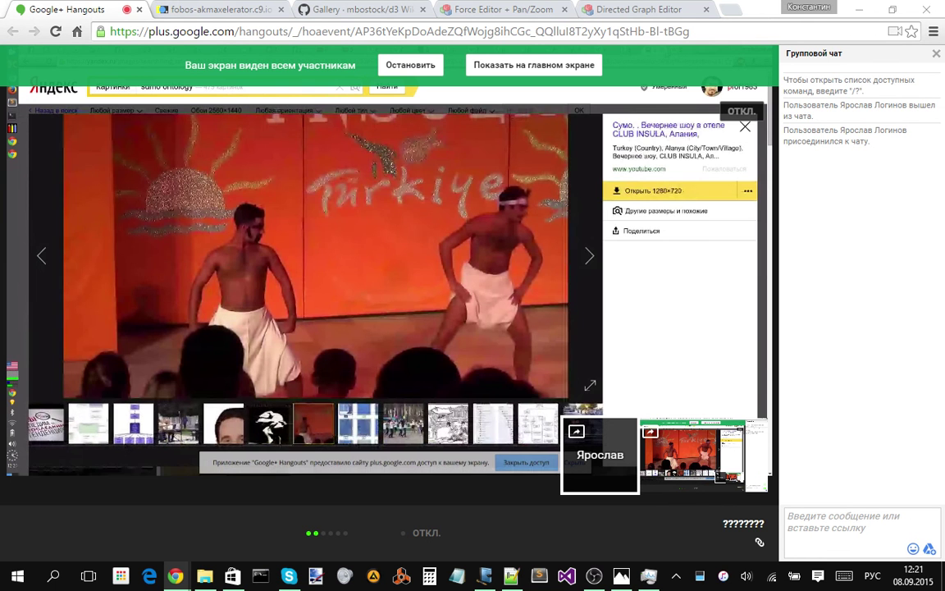
Go past the SUMO article and search results to the Web Ontology Language article and view its introduction.
key(alt+Tab)
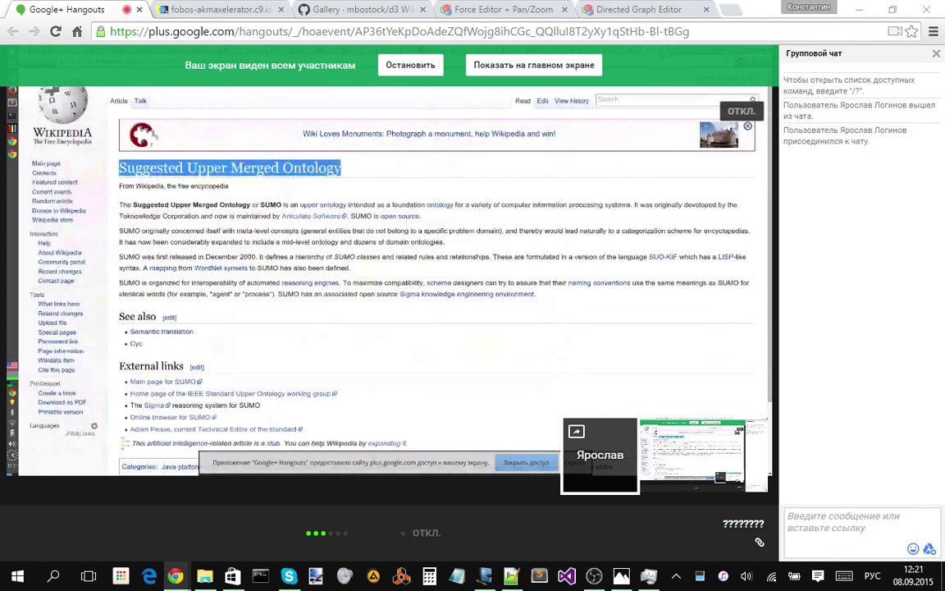
key(alt+Tab)
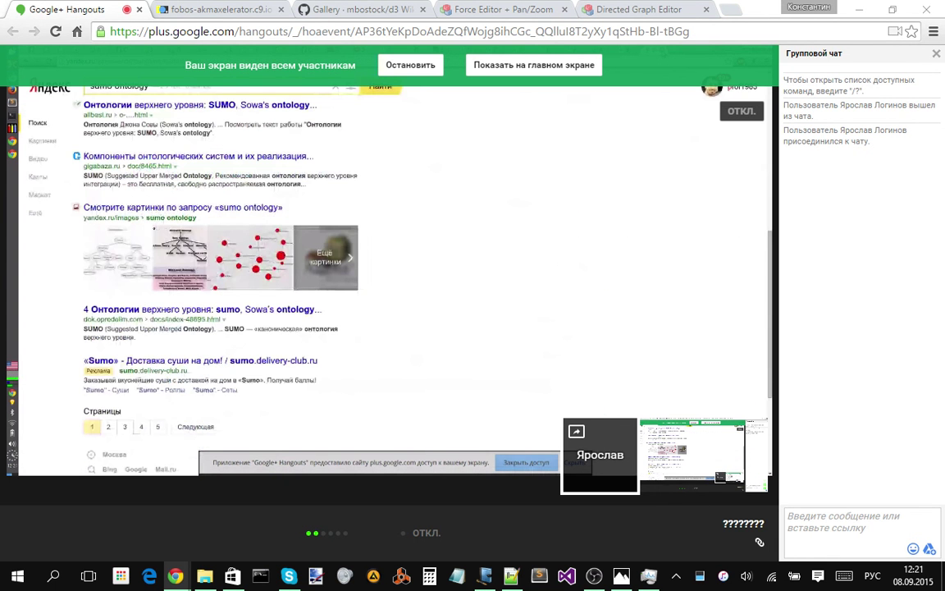
key(alt+Tab)
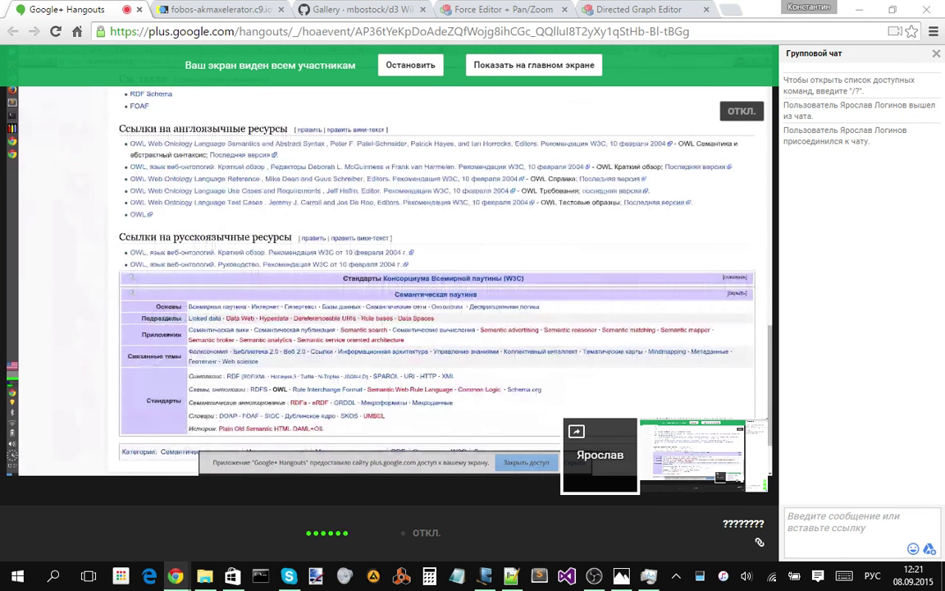
scroll(677, 143, up, 3)
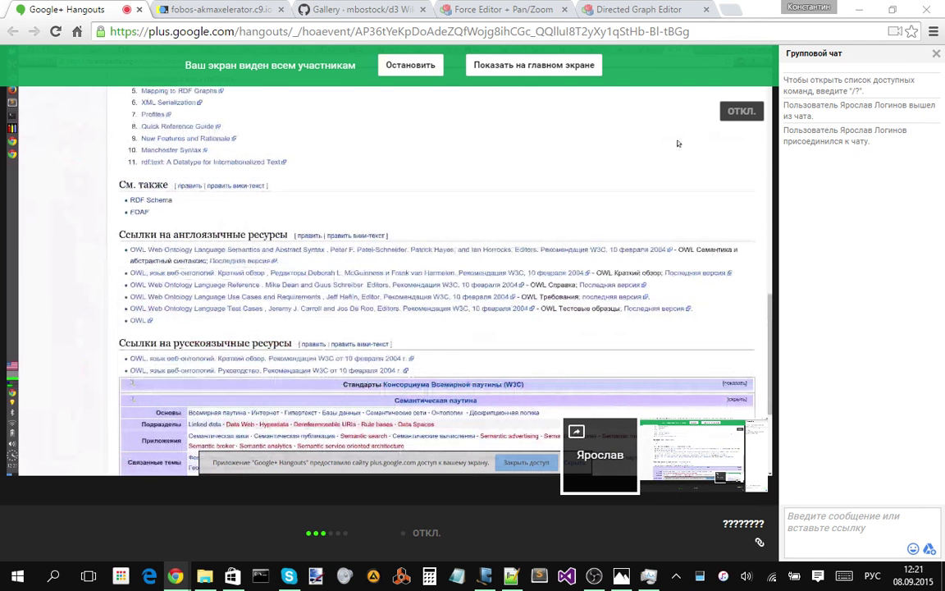
scroll(678, 144, up, 10)
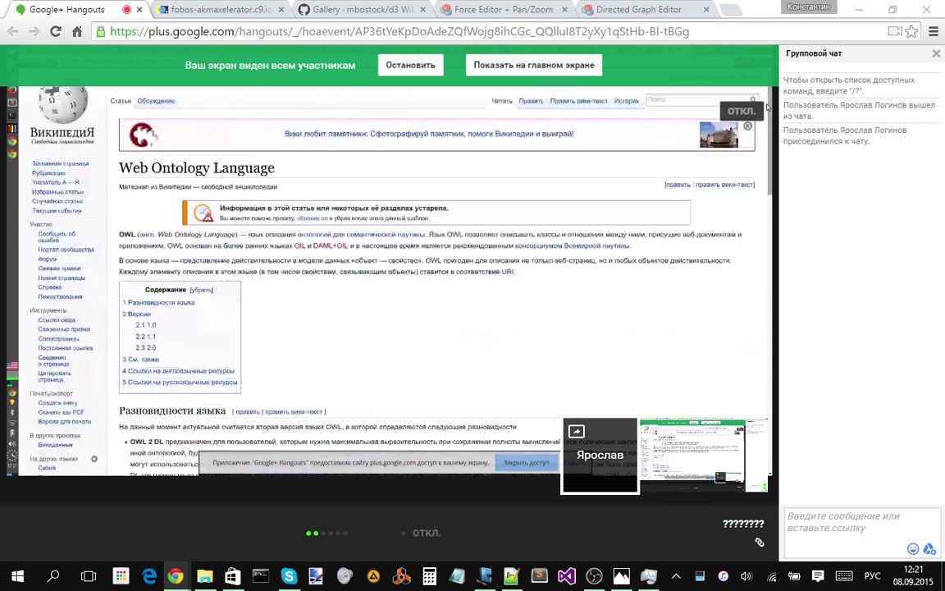
drag(284, 134, 576, 135)
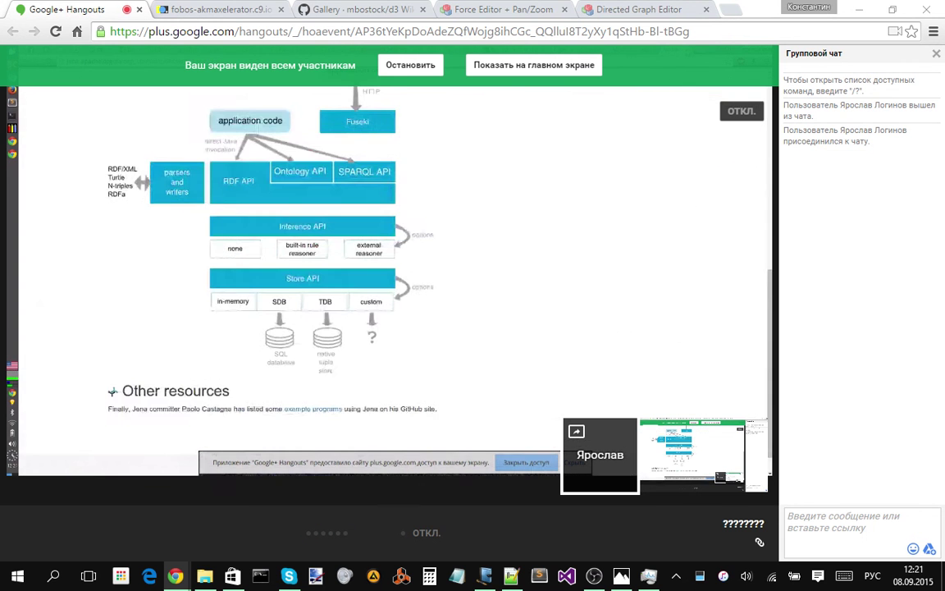
Review the Apache Jena getting-started page and highlight the description of the Ontology API tutorial.
key(ctrl+Tab)
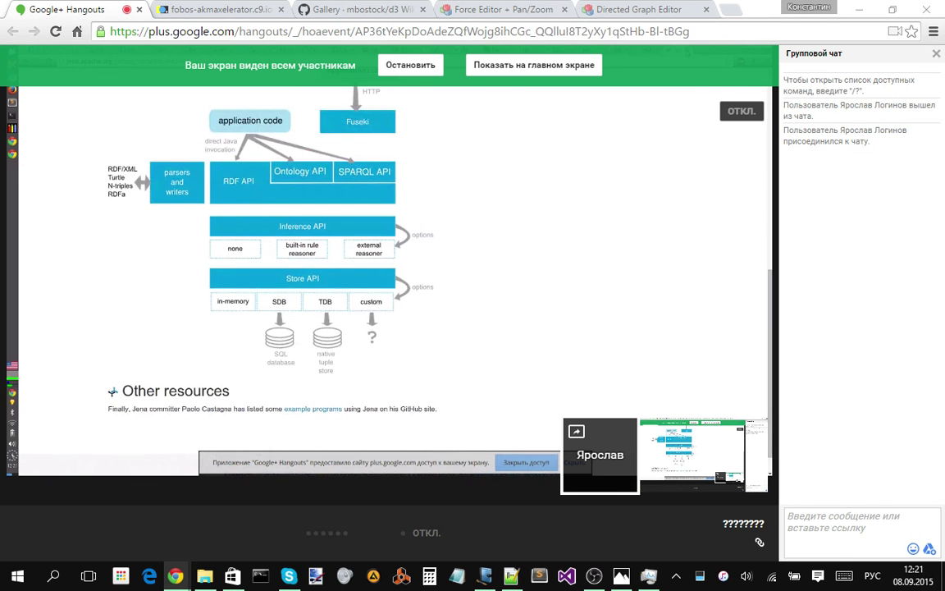
scroll(604, 223, up, 1)
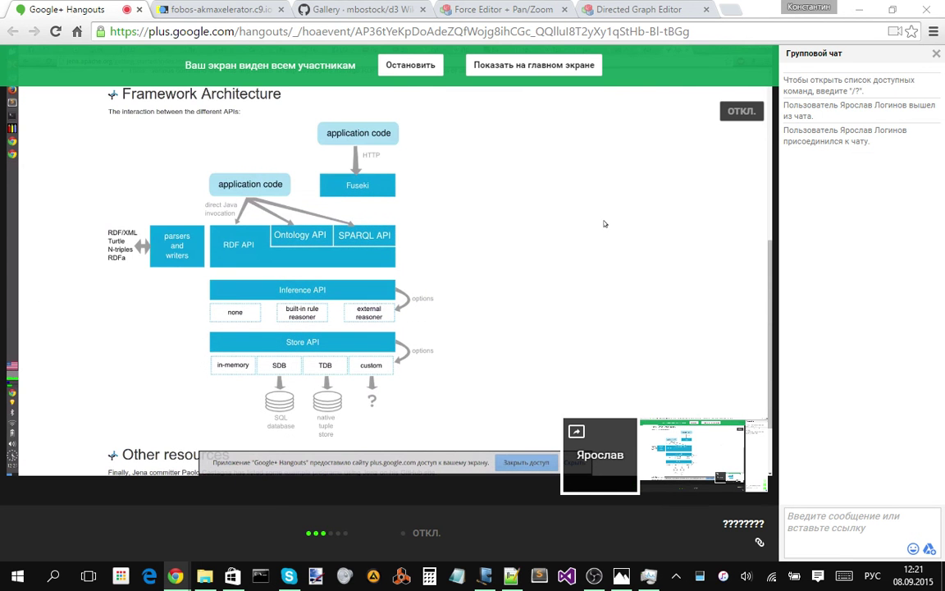
scroll(603, 223, up, 5)
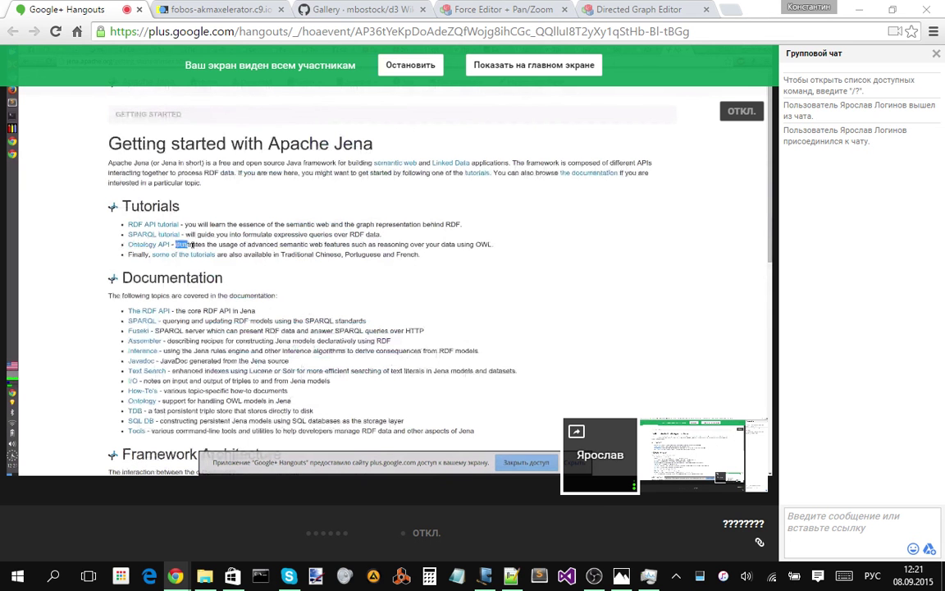
drag(176, 244, 493, 243)
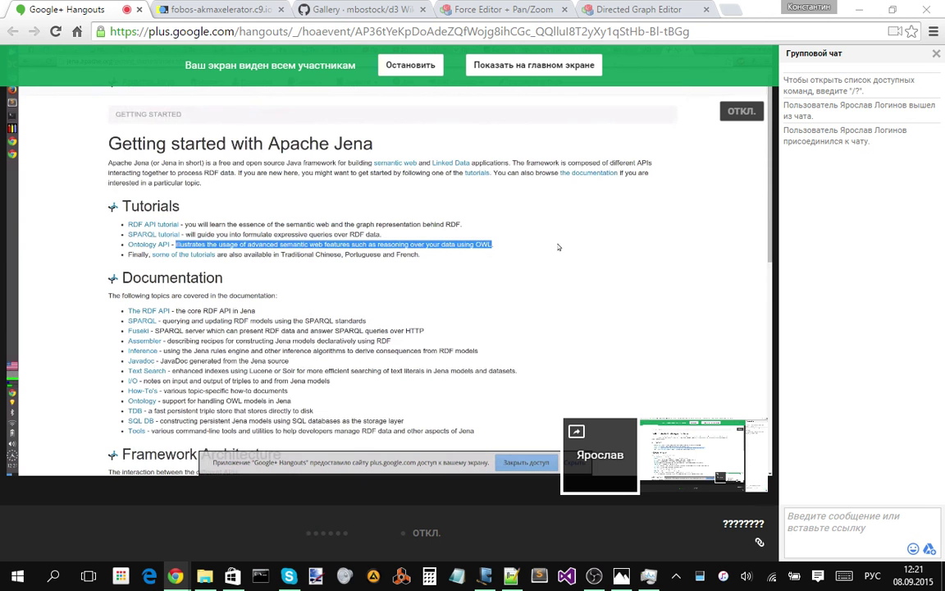
Look through the open pages on knowledge representation with OWL and the Jade template engine.
key(ctrl+Tab)
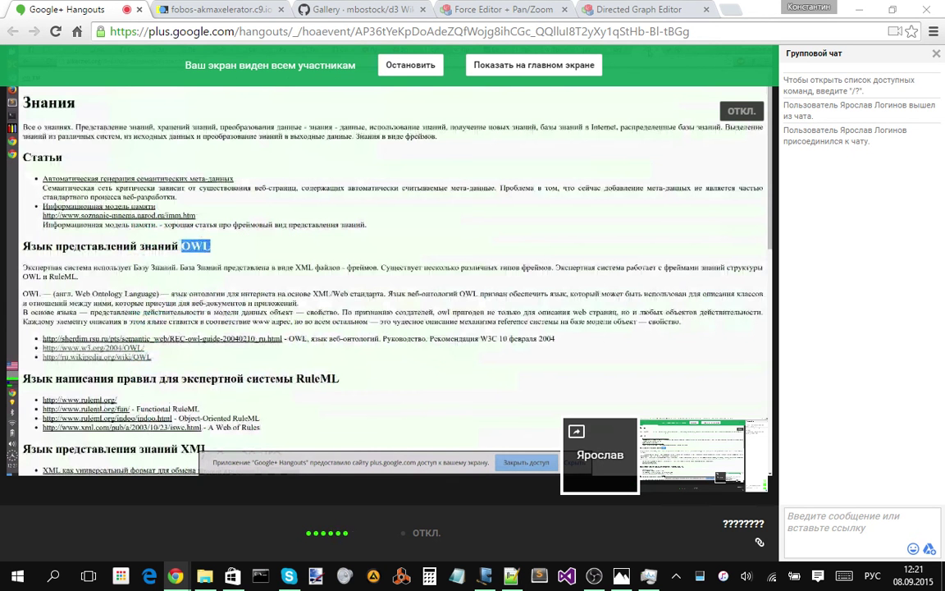
key(ctrl+Tab)
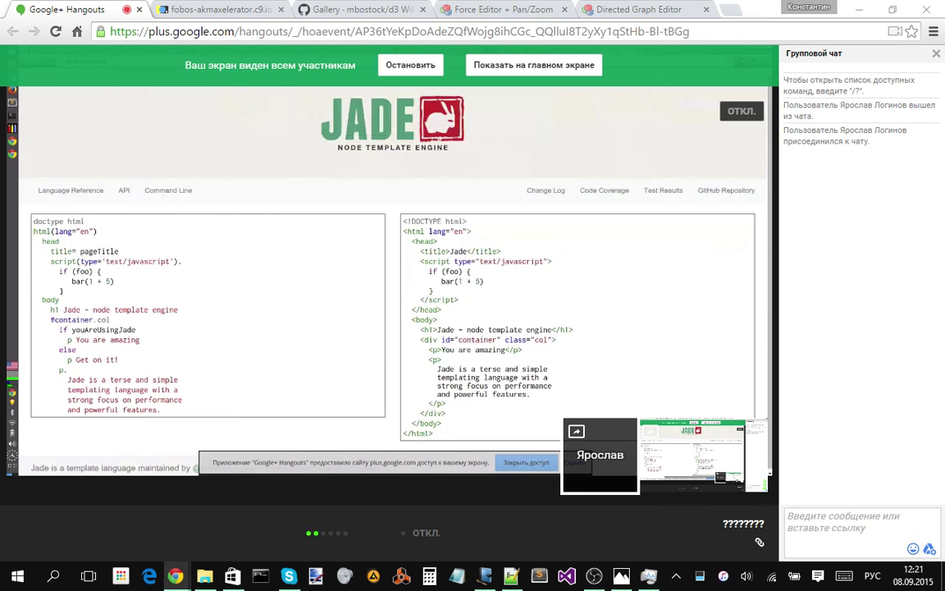
key(ctrl+Tab)
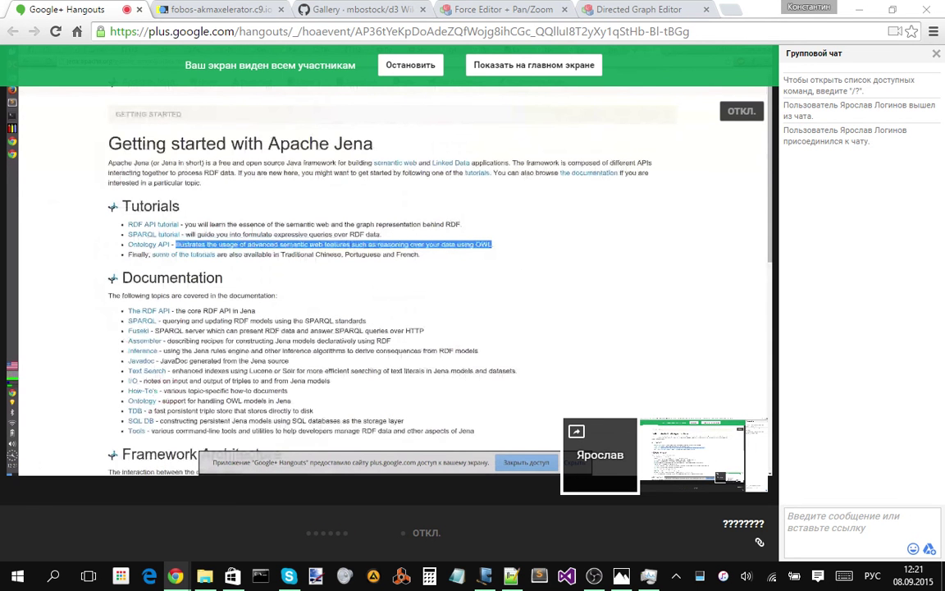
key(ctrl+Tab)
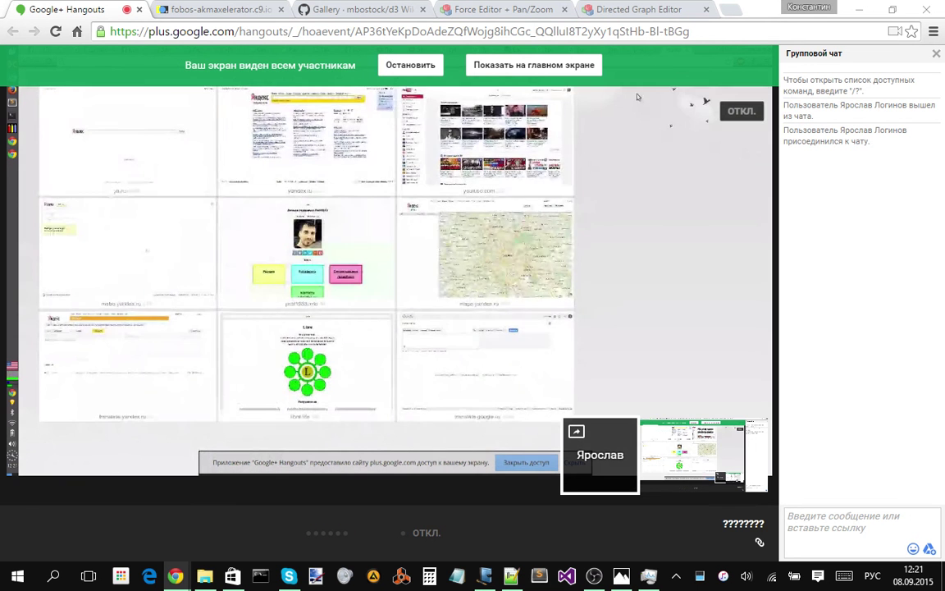
text(s)
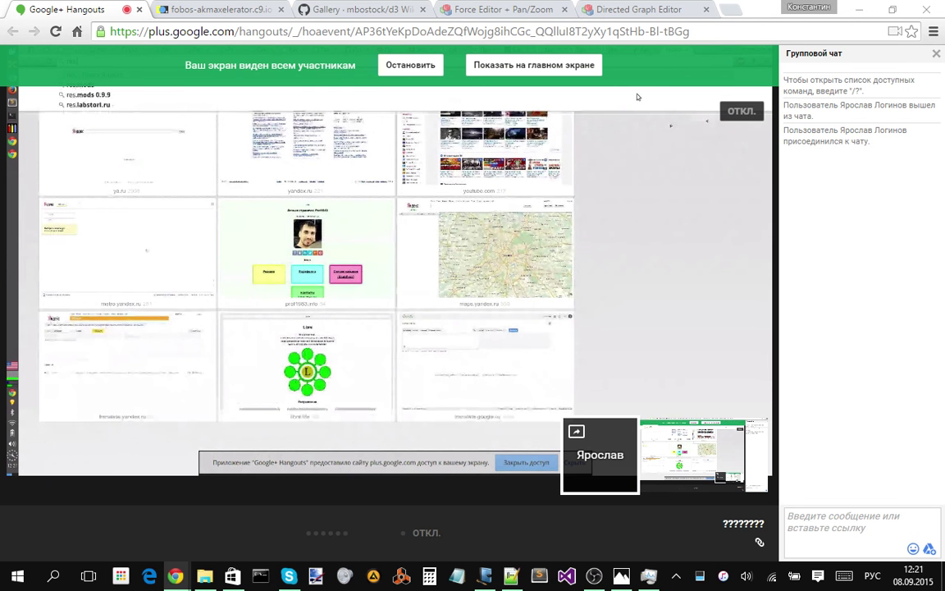
text(.l)
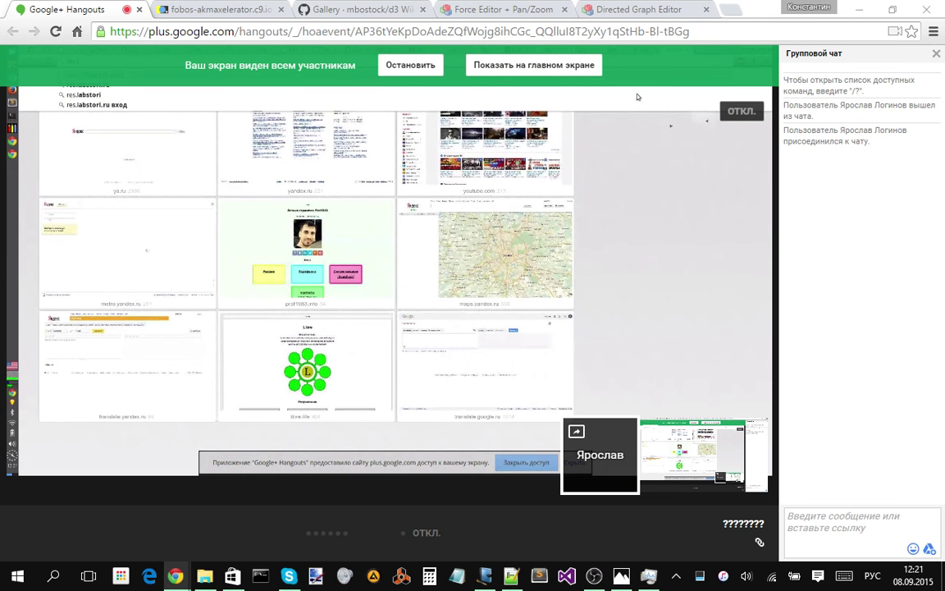
key(Escape)
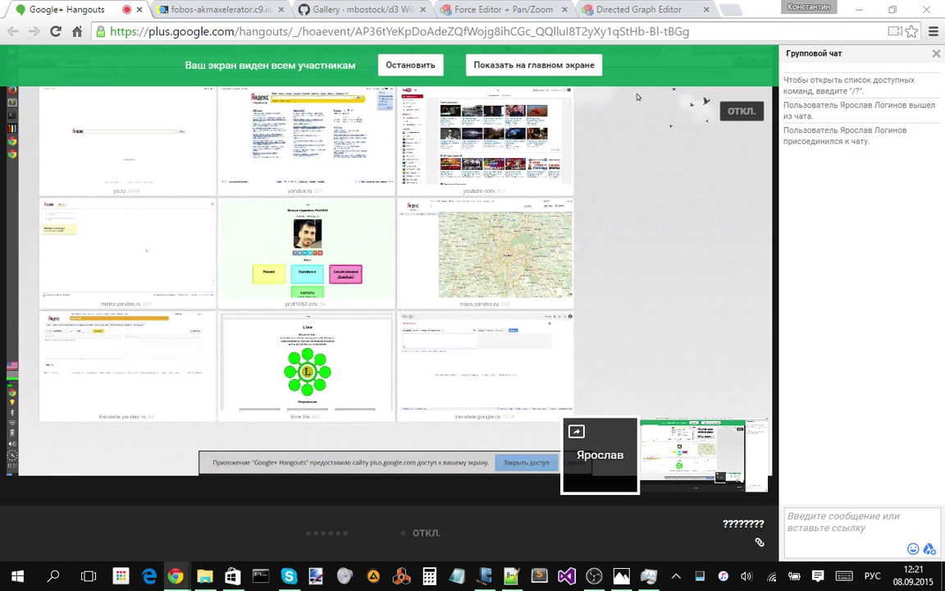
mouse_move(850, 380)
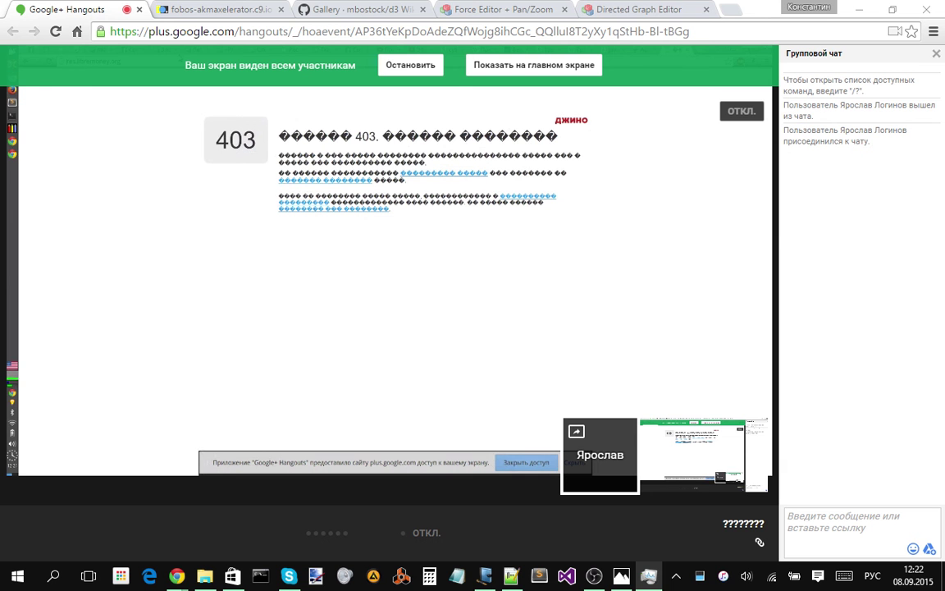
In the description of the new task "Реализовать ресурсную базу", replace "Фиксация" with "Создание, редактирование и пр".
mouse_move(602, 154)
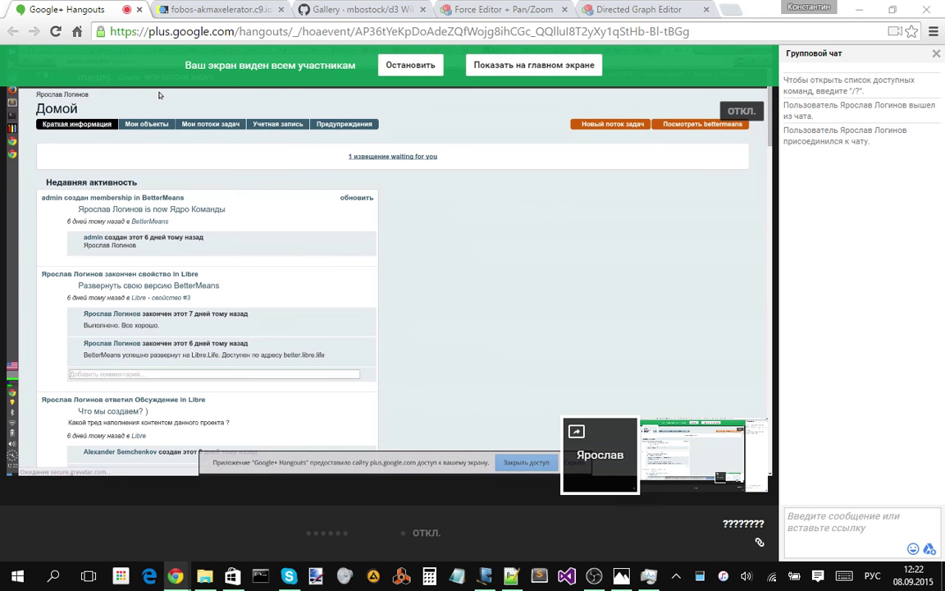
mouse_move(153, 165)
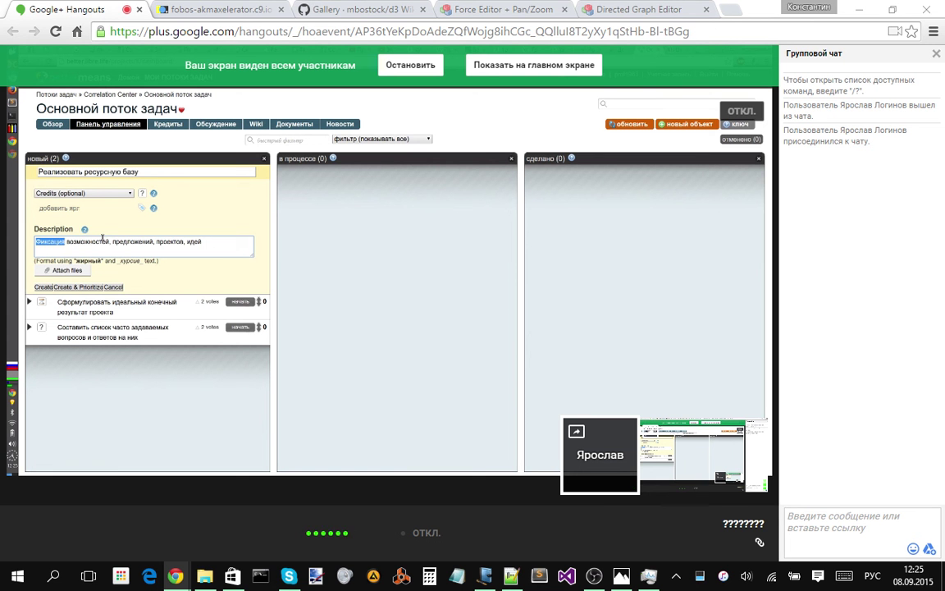
text(Создание, )
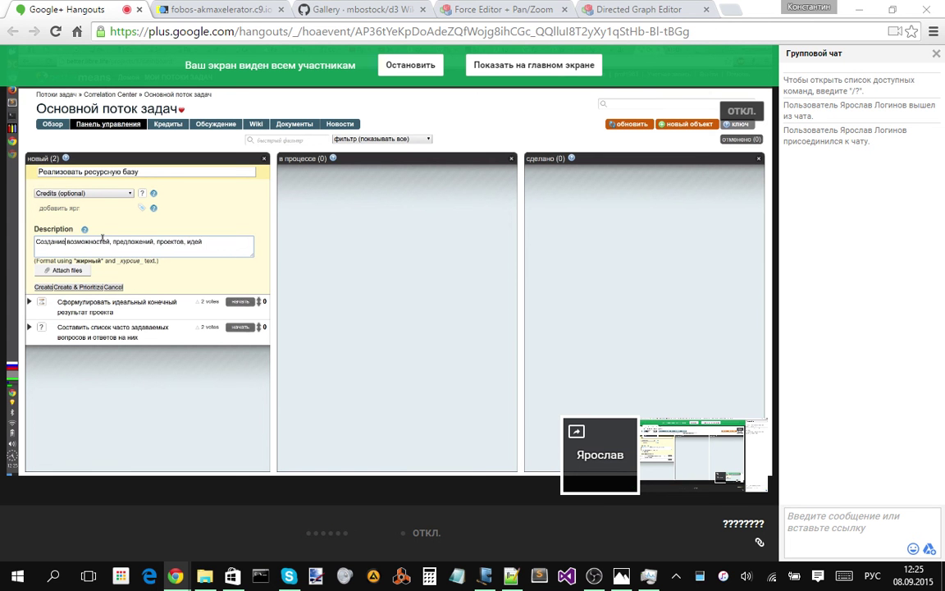
text(редактир)
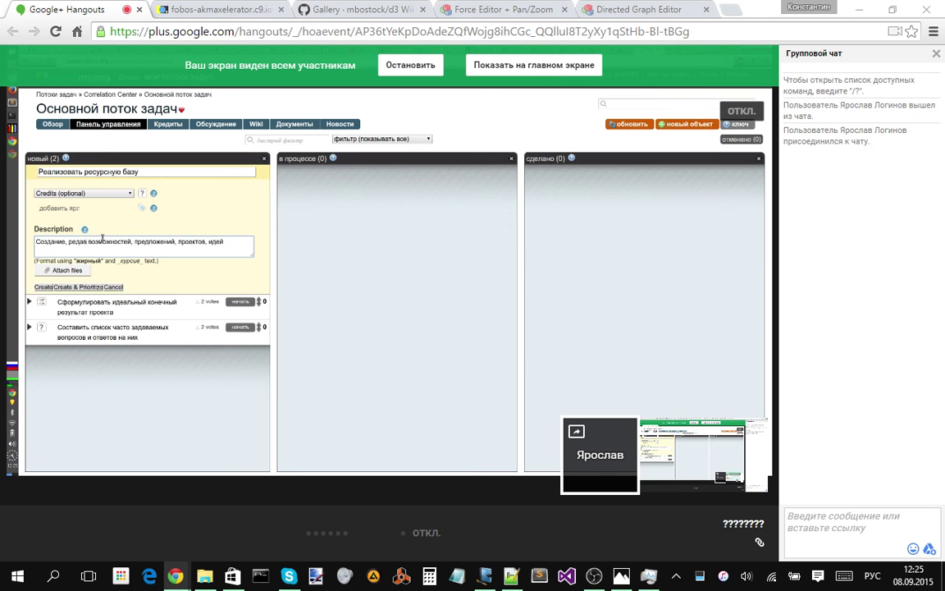
text(ование)
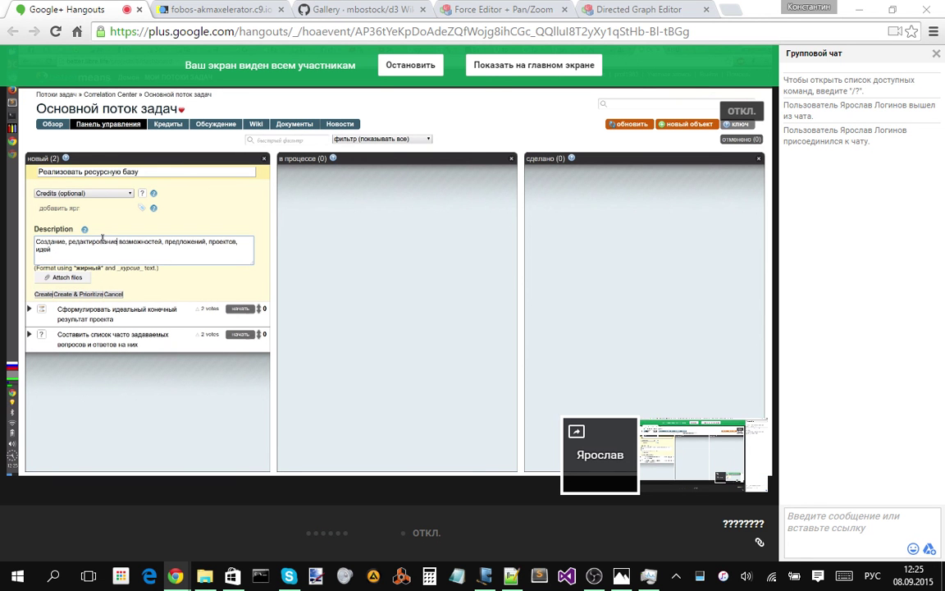
text(,)
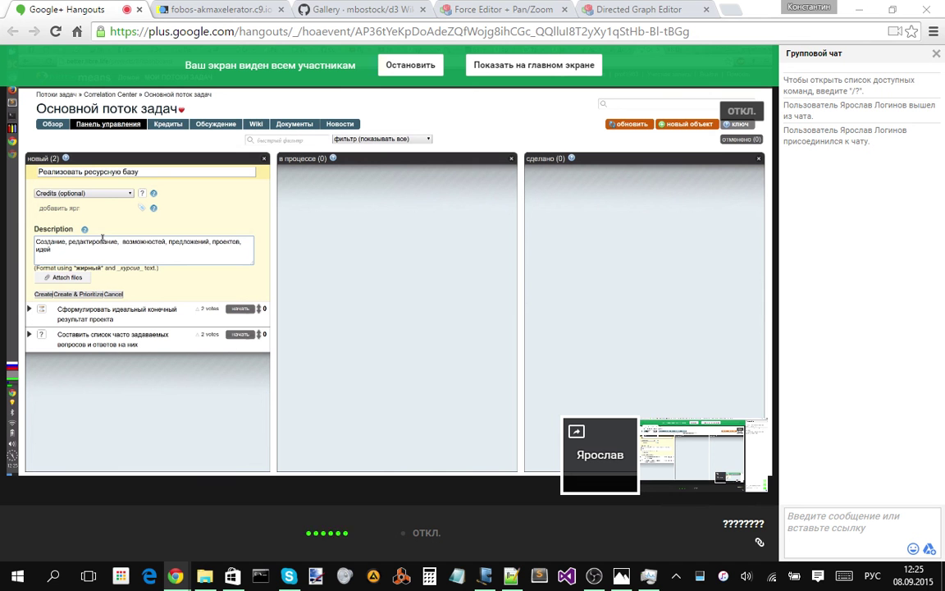
key(BackSpace)
key(BackSpace)
text(и пр)
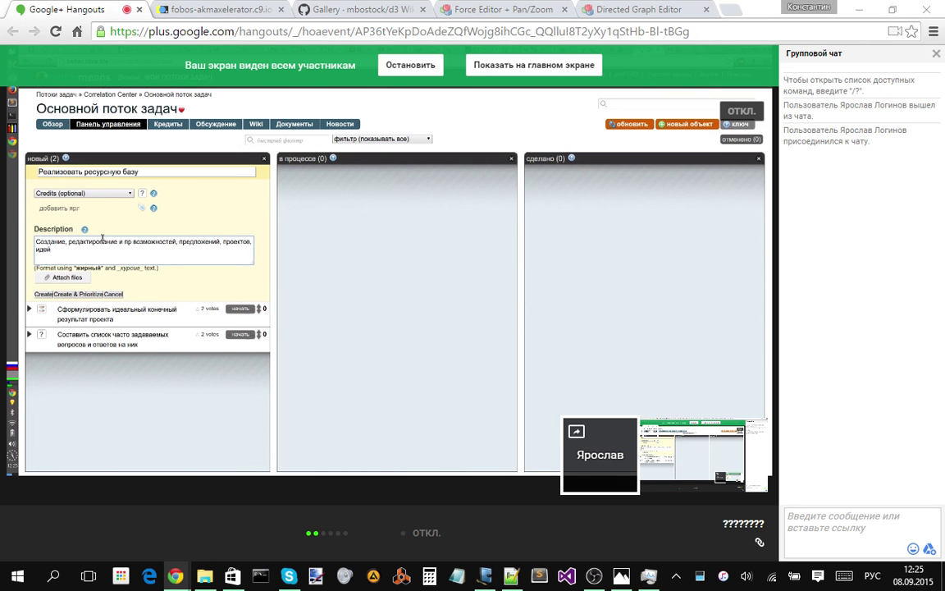
Begin the description with "Фиксация ресурсов.", end it with a period, and create the task.
key(Home)
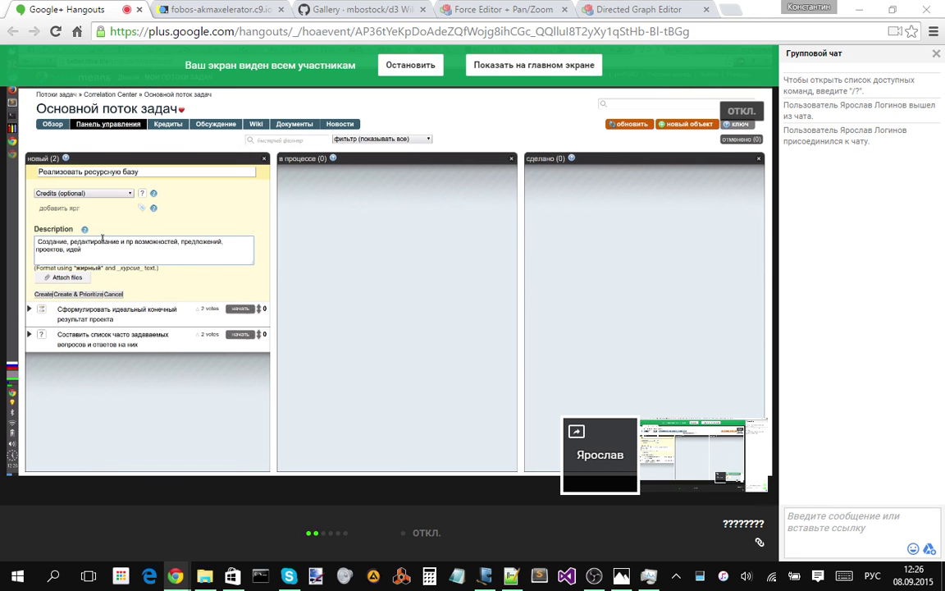
text(Ф)
text(иксаци)
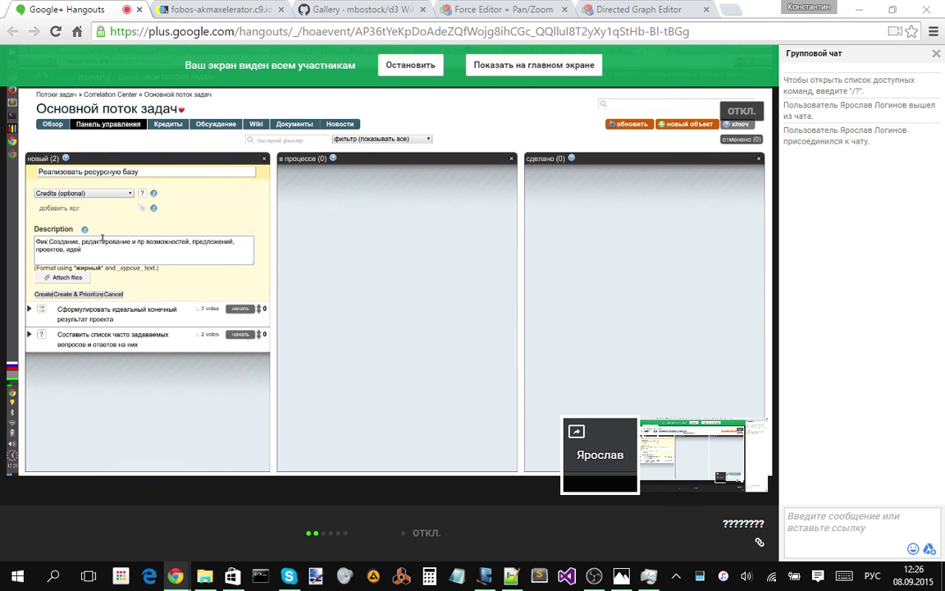
text(я ре)
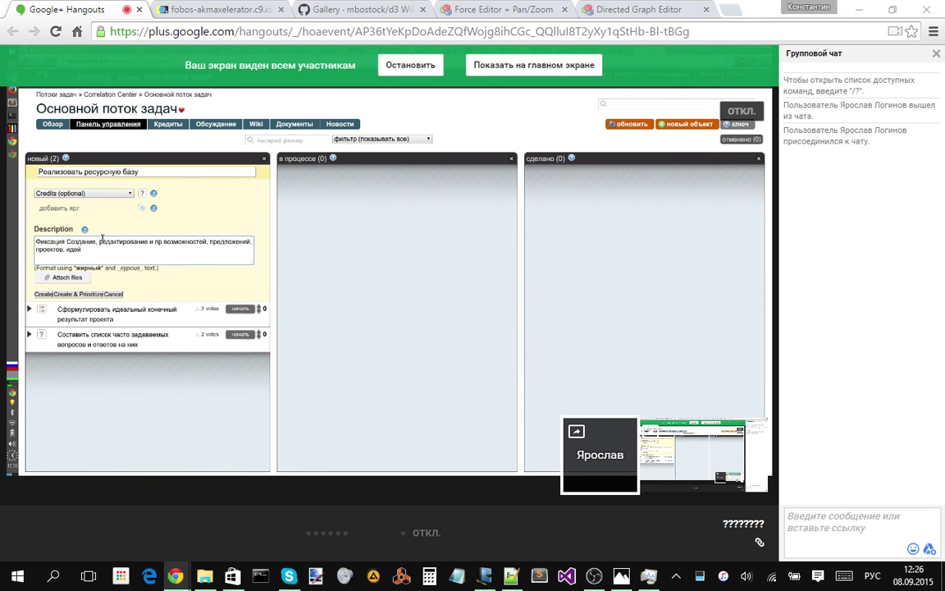
text(су)
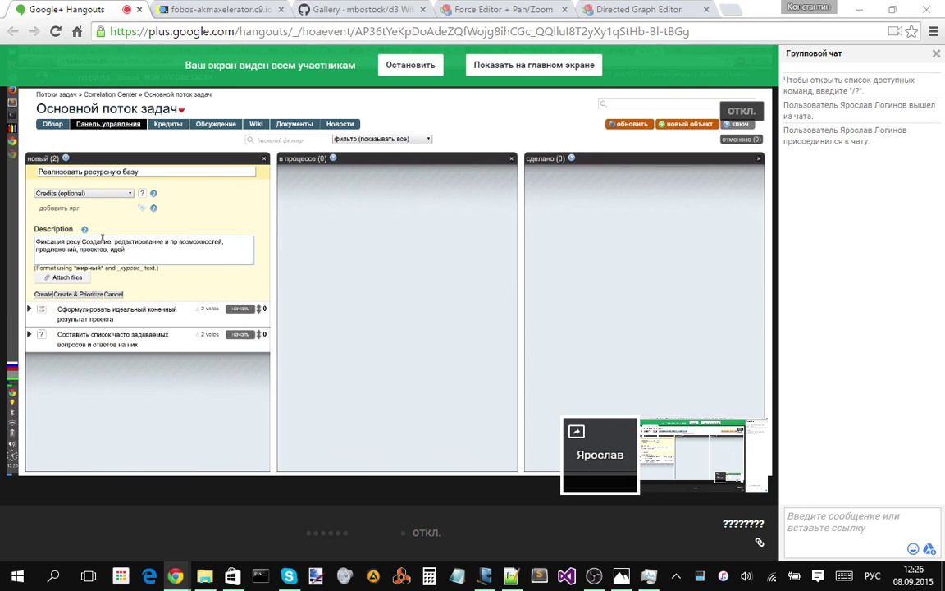
text(рсов.)
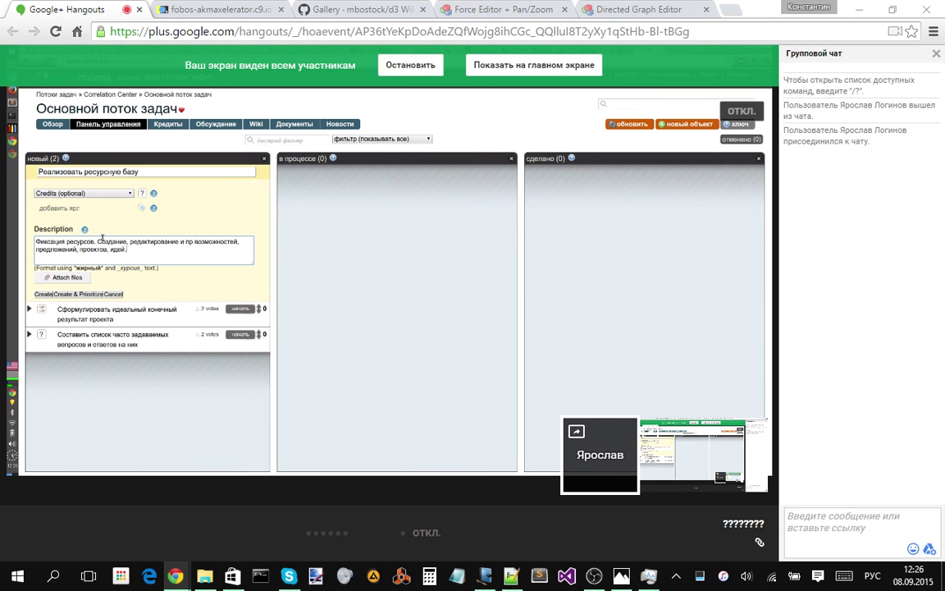
click(43, 294)
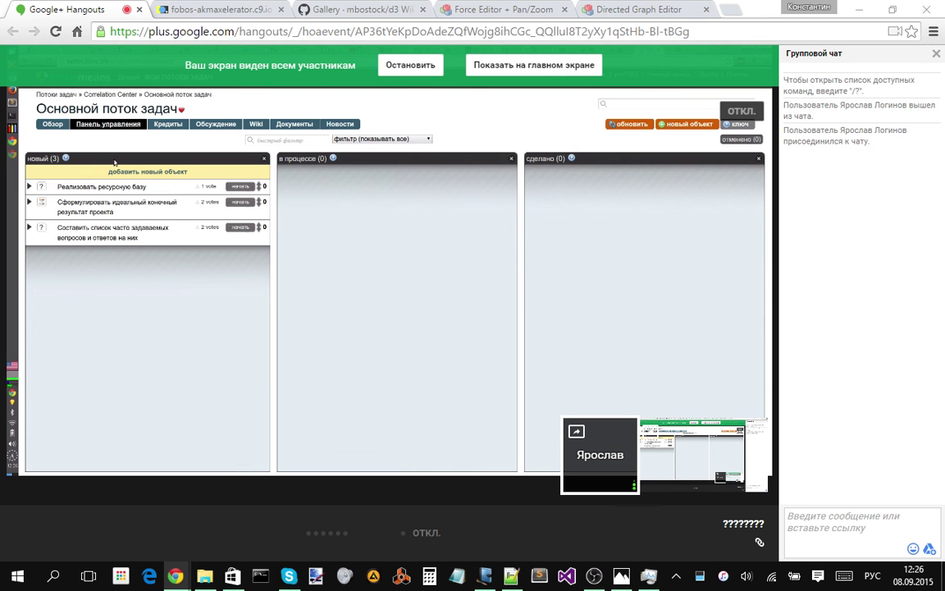
Show the cancelled tasks column "отменено" on the task board.
drag(29, 158, 47, 159)
click(38, 158)
click(738, 139)
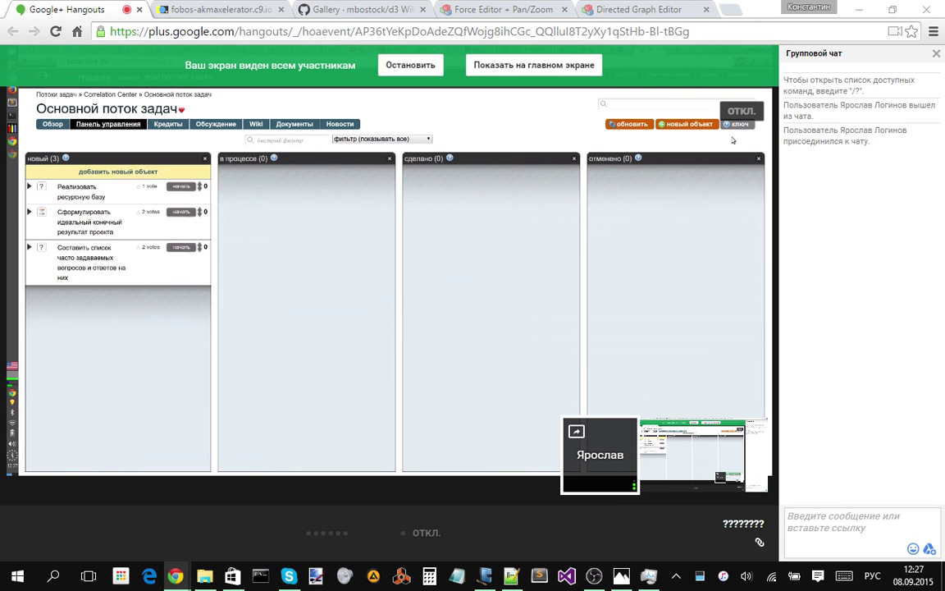
Hide the cancelled tasks column "отменено" and review the details of the new task "Реализовать ресурсную базу".
click(732, 139)
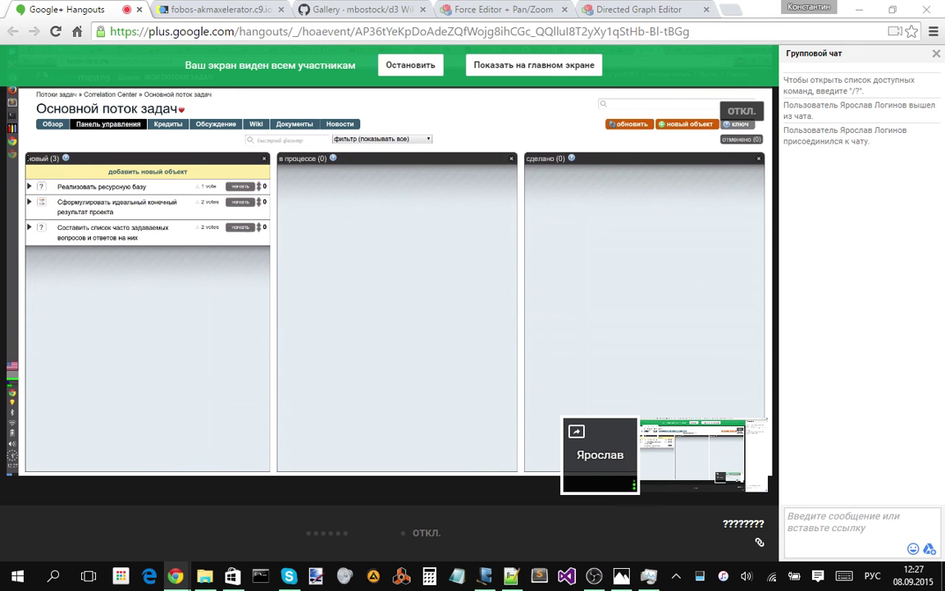
double_click(38, 159)
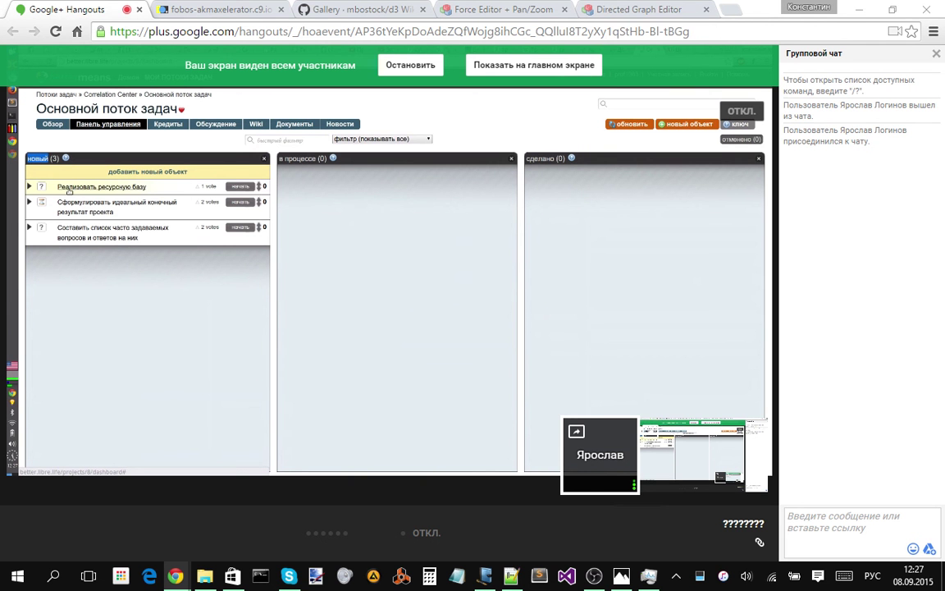
triple_click(155, 188)
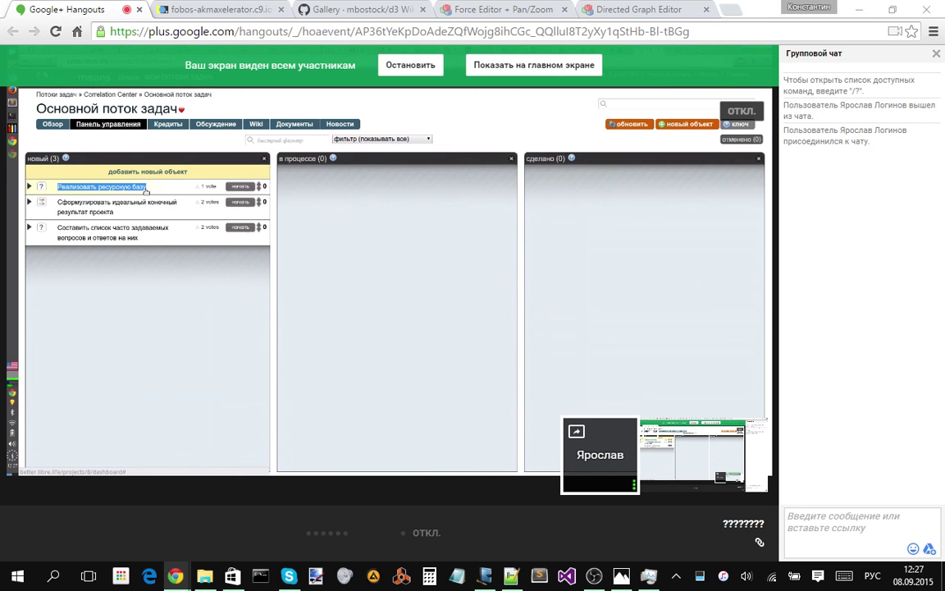
click(29, 187)
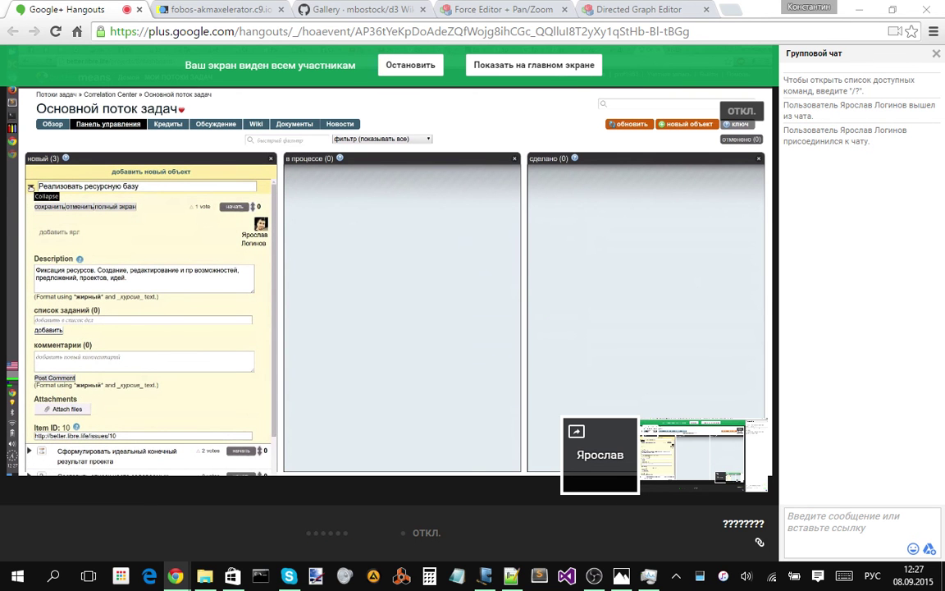
click(30, 187)
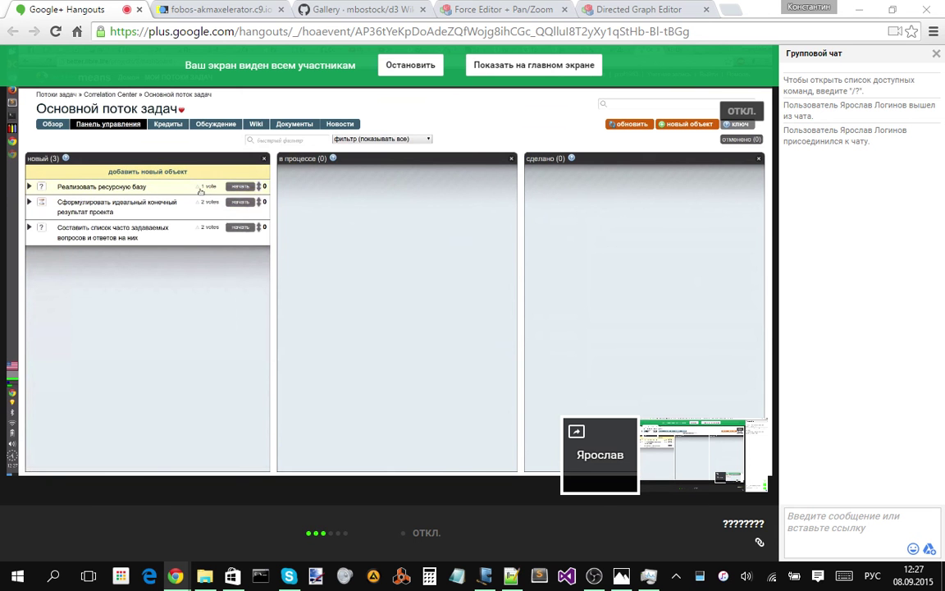
Raise the priority of the task "Реализовать ресурсную базу" to 1, and highlight the "в процессе" heading and the task's title.
click(260, 186)
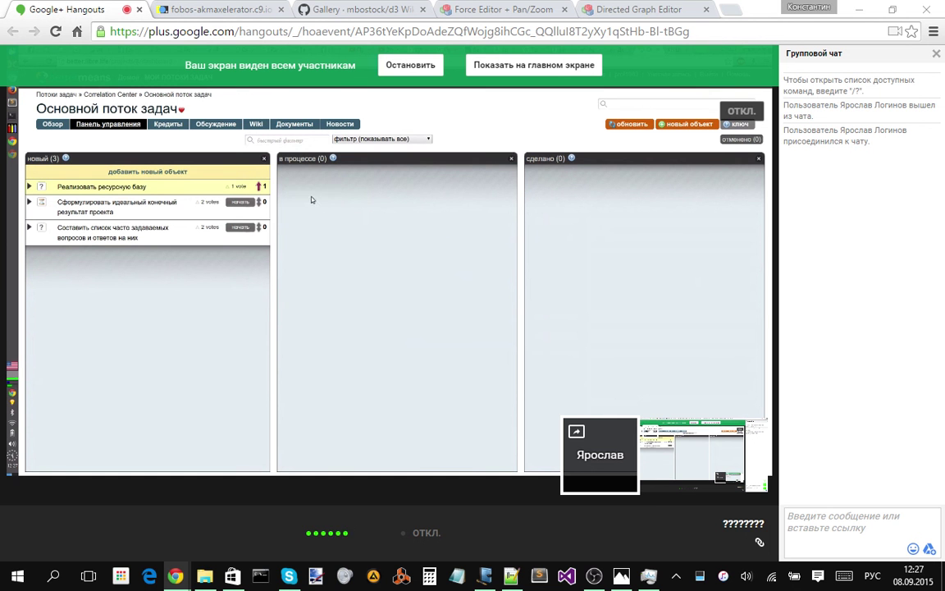
drag(278, 158, 334, 202)
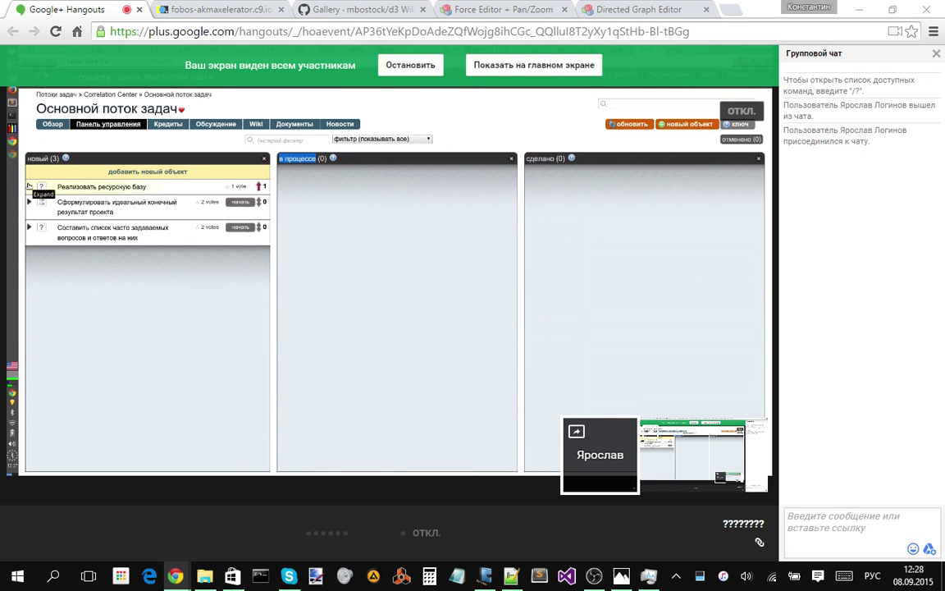
drag(164, 188, 59, 188)
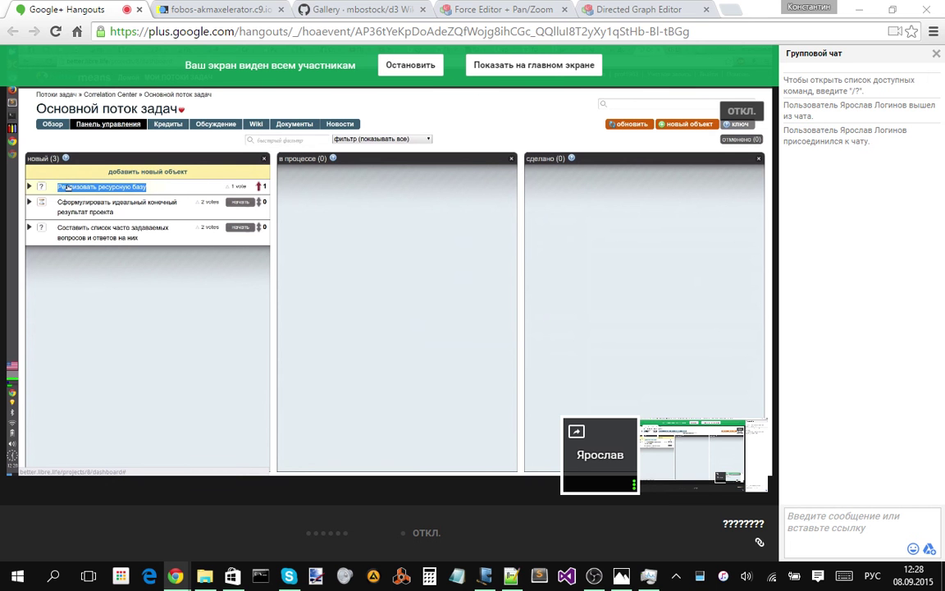
click(160, 190)
triple_click(160, 188)
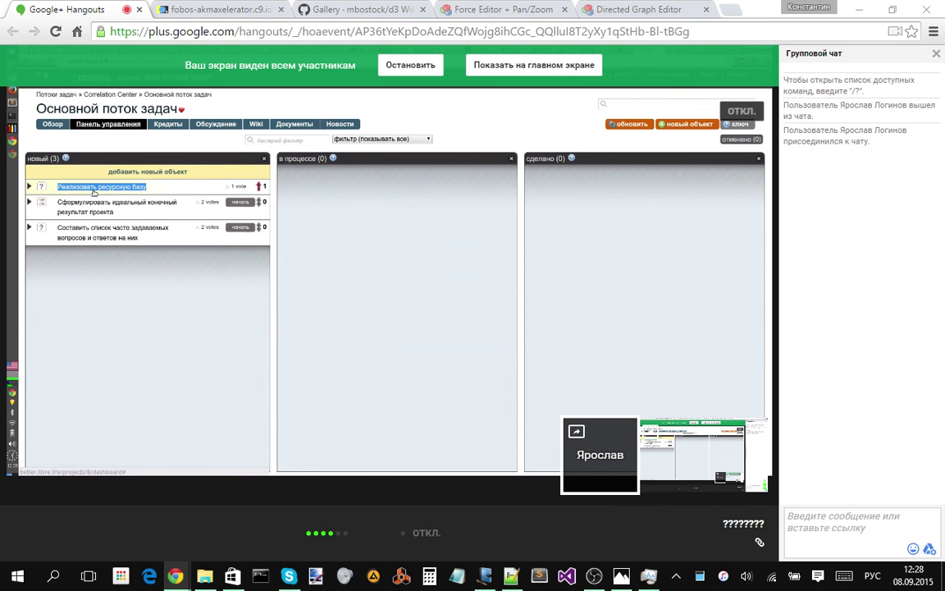